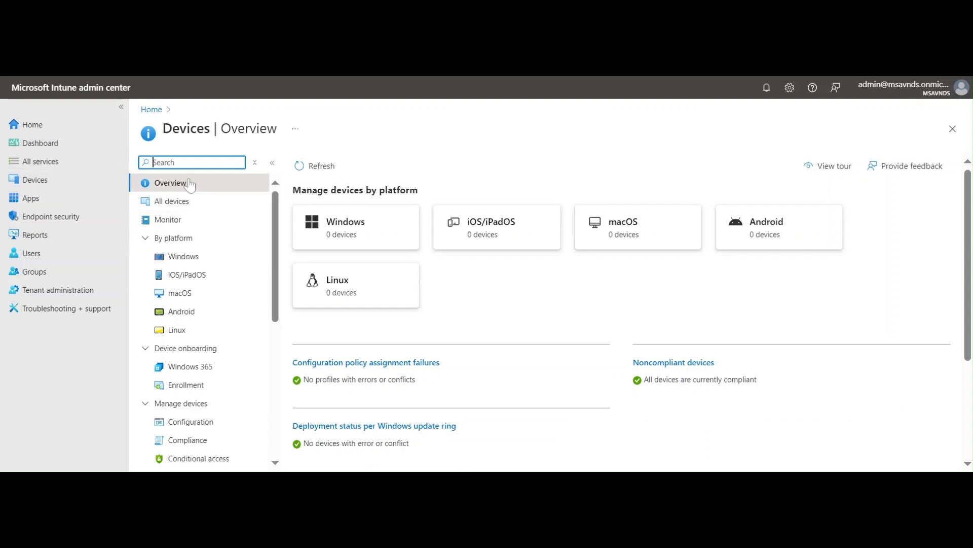
Open the configuration policies for Windows devices.
{"action": "left_click", "coordinate": [480, 148]}
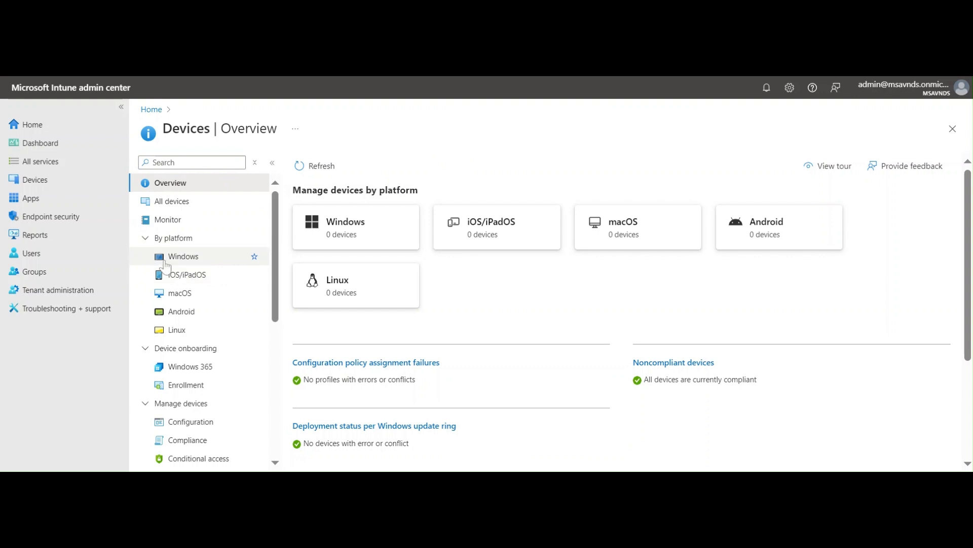
{"action": "left_click", "coordinate": [47, 131]}
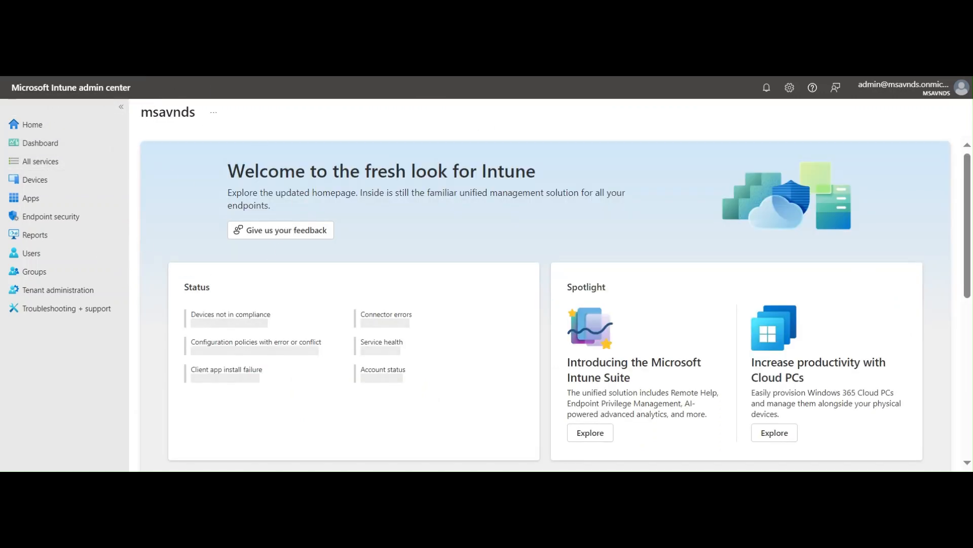
{"action": "left_click", "coordinate": [49, 181]}
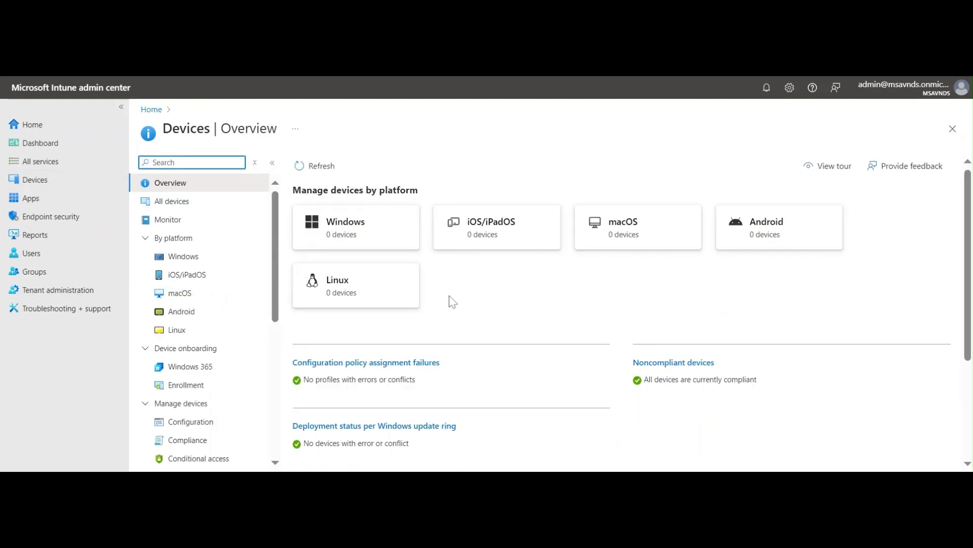
{"action": "left_click", "coordinate": [208, 257]}
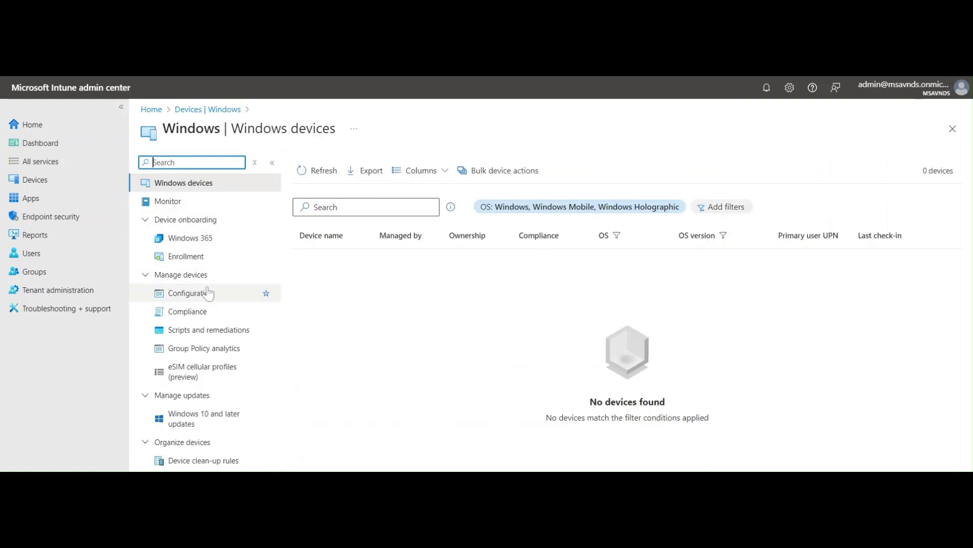
{"action": "left_click", "coordinate": [180, 297]}
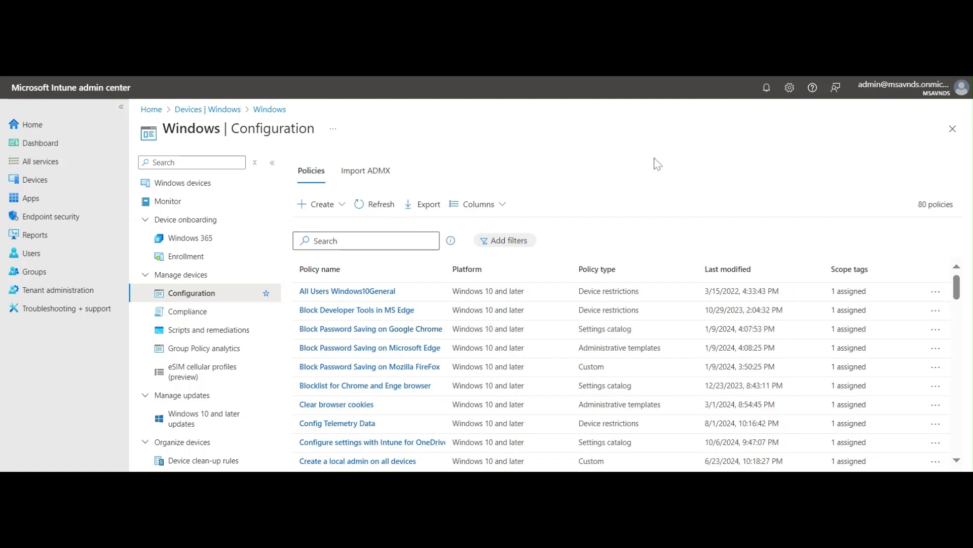
Start a new policy with the platform Windows 10 and later and the profile type Settings catalog.
{"action": "left_click", "coordinate": [316, 204]}
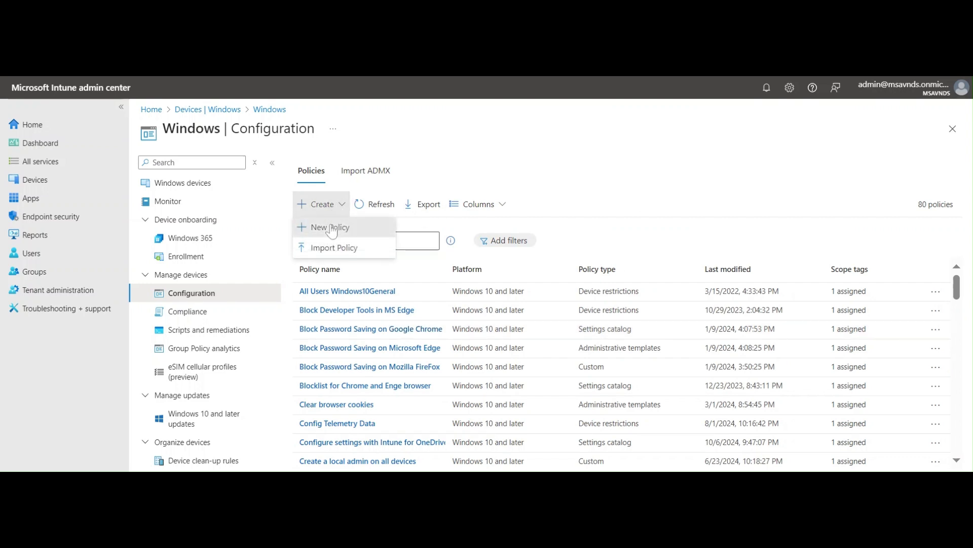
{"action": "left_click", "coordinate": [332, 225]}
{"action": "left_click", "coordinate": [832, 172]}
{"action": "left_click", "coordinate": [751, 183]}
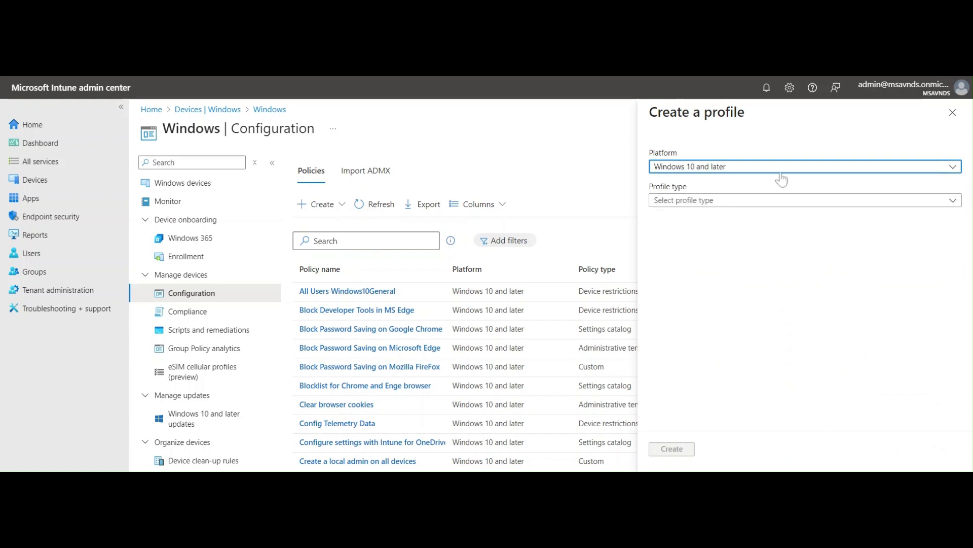
{"action": "left_click", "coordinate": [755, 201]}
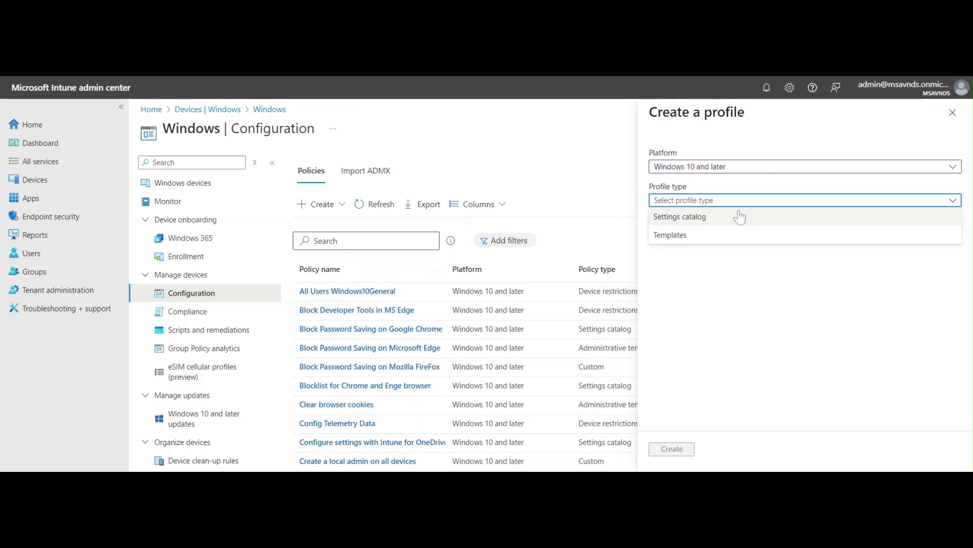
{"action": "left_click", "coordinate": [739, 217]}
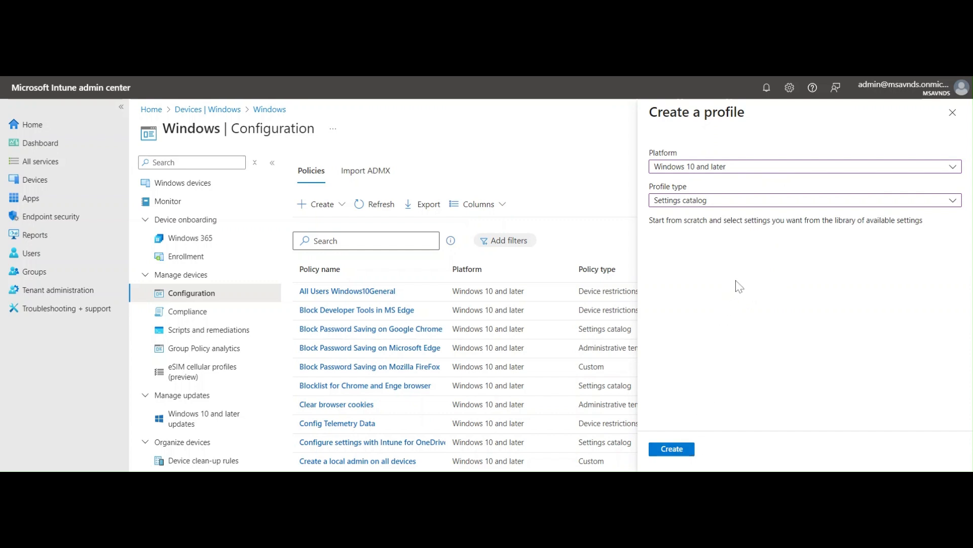
{"action": "left_click", "coordinate": [713, 200]}
{"action": "left_click", "coordinate": [696, 244]}
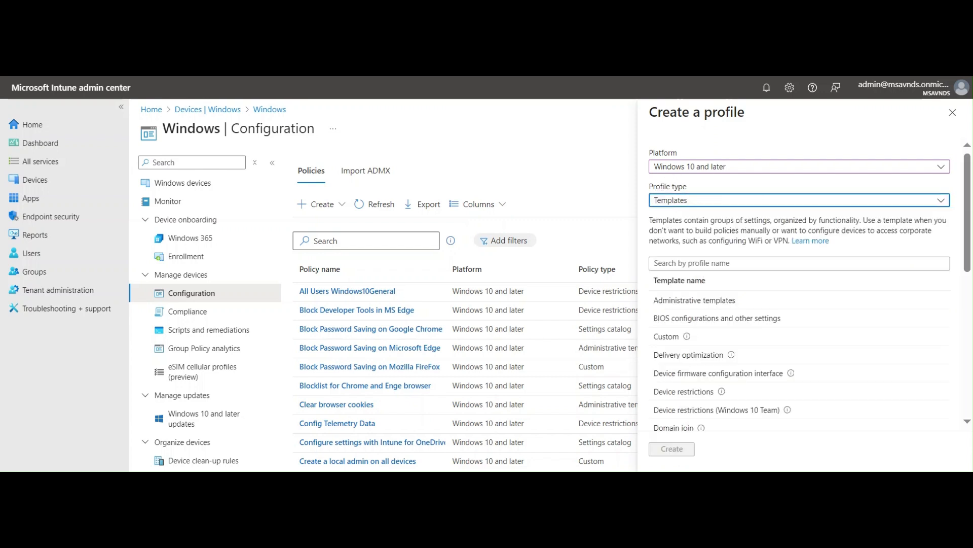
{"action": "left_click", "coordinate": [700, 208]}
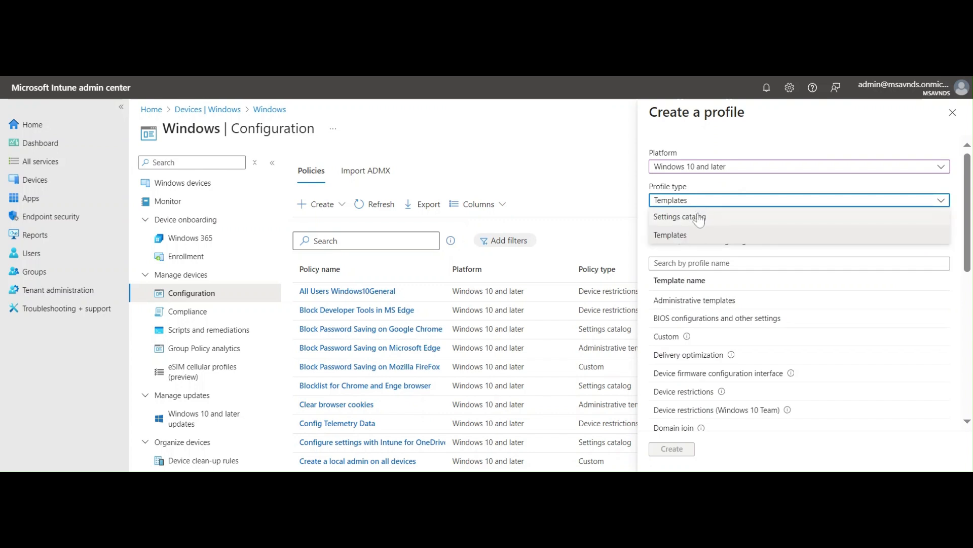
{"action": "left_click", "coordinate": [700, 215]}
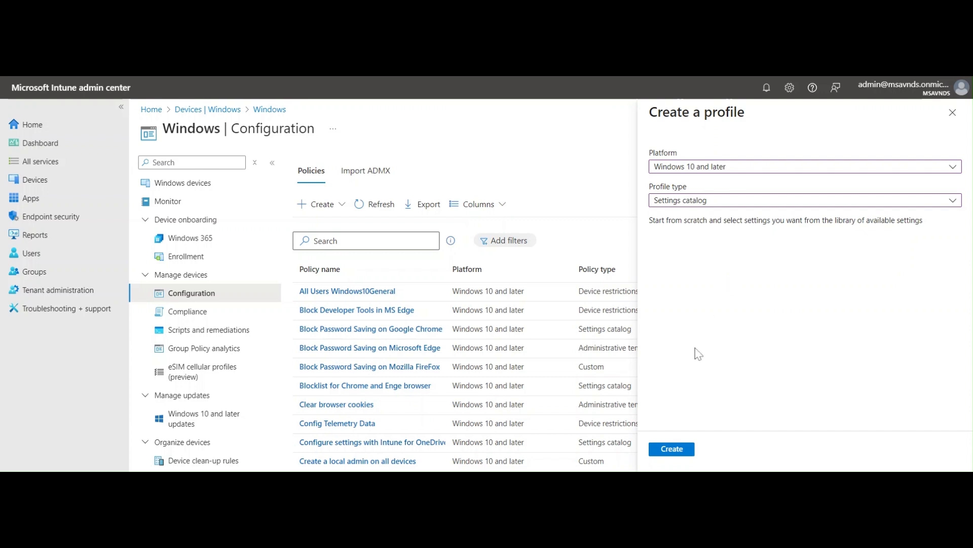
Create the settings catalog profile and name it "Disable News and Interests".
{"action": "left_click", "coordinate": [672, 449]}
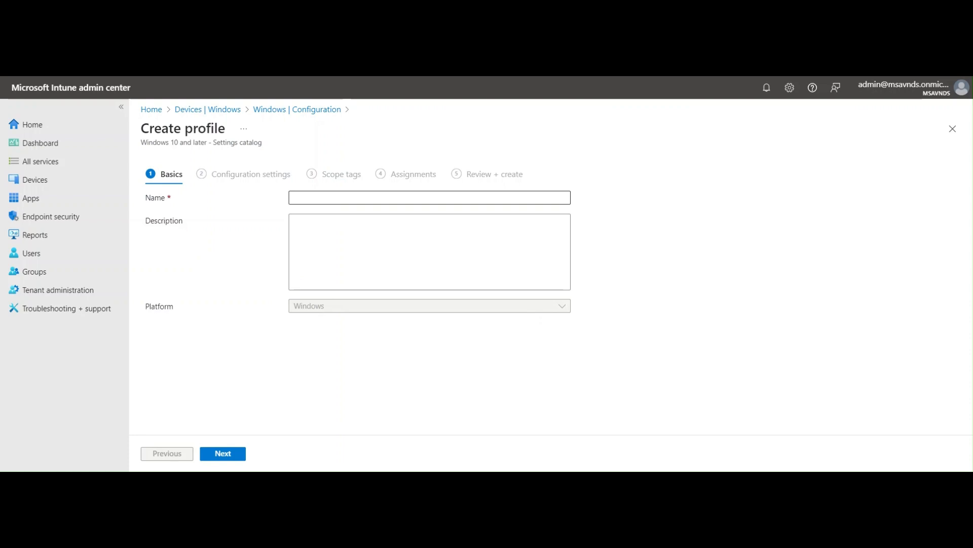
{"action": "left_click", "coordinate": [429, 198]}
{"action": "type", "text": "Di"}
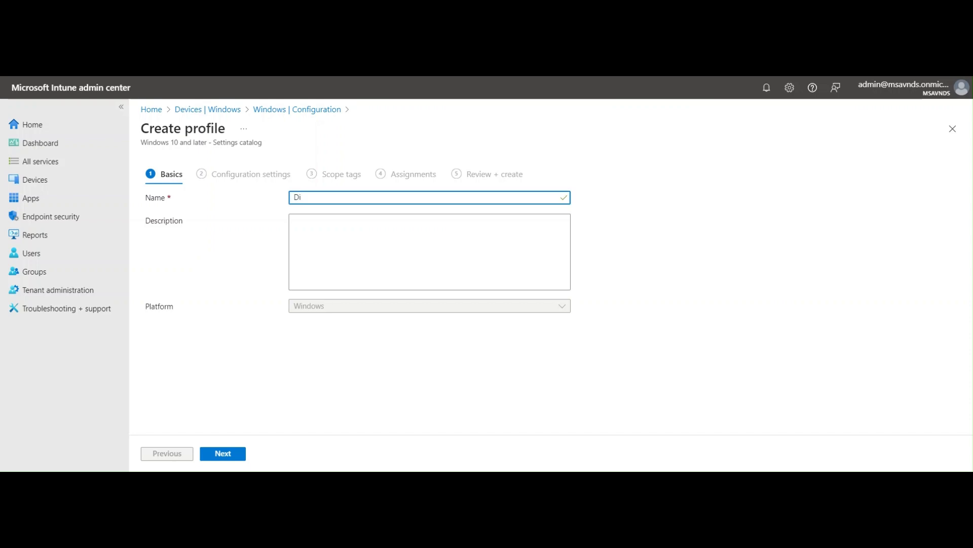
{"action": "key", "text": "BackSpace"}
{"action": "key", "text": "BackSpace"}
{"action": "type", "text": "Disab"}
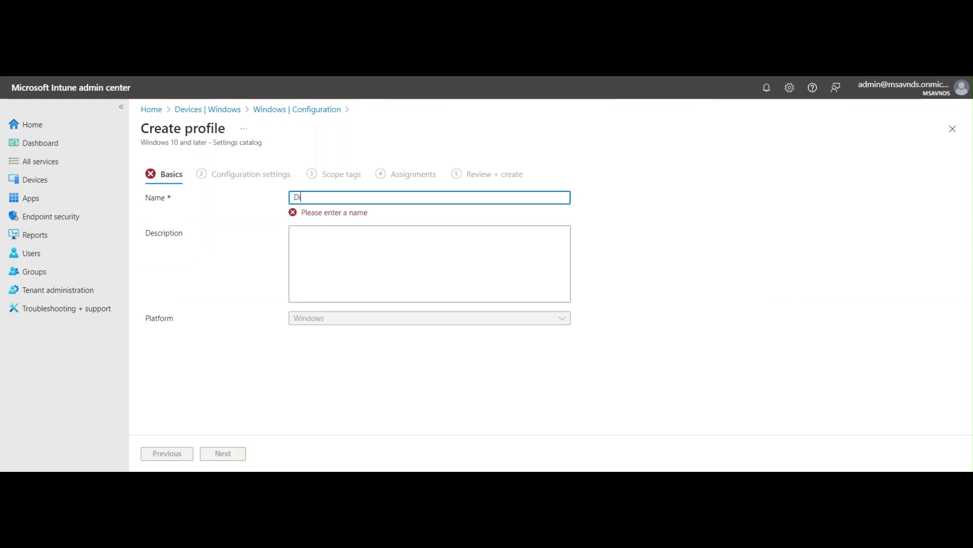
{"action": "type", "text": "le News and Interests"}
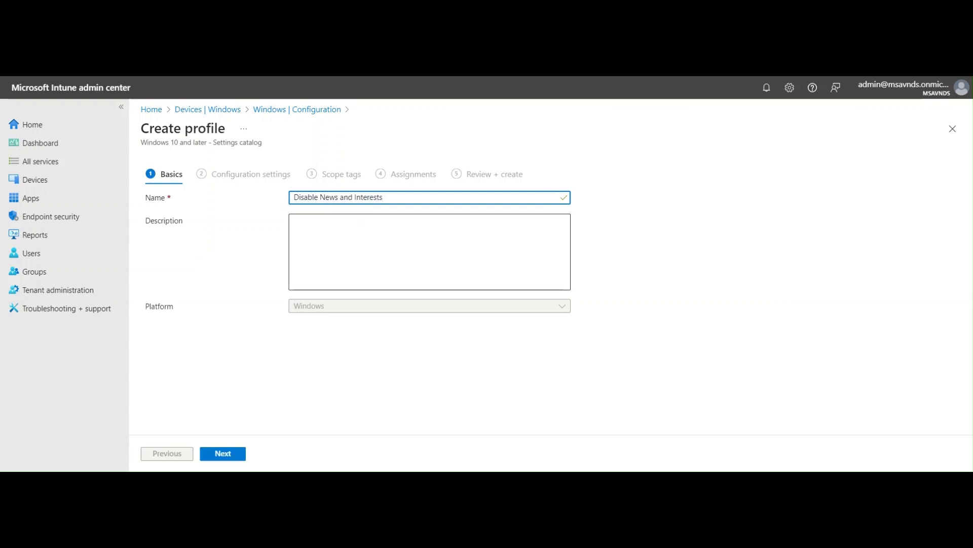
Copy the profile name "Disable News and Interests" into the description.
{"action": "key", "text": "ctrl+a"}
{"action": "key", "text": "ctrl+c"}
{"action": "key", "text": "Tab"}
{"action": "key", "text": "ctrl+v"}
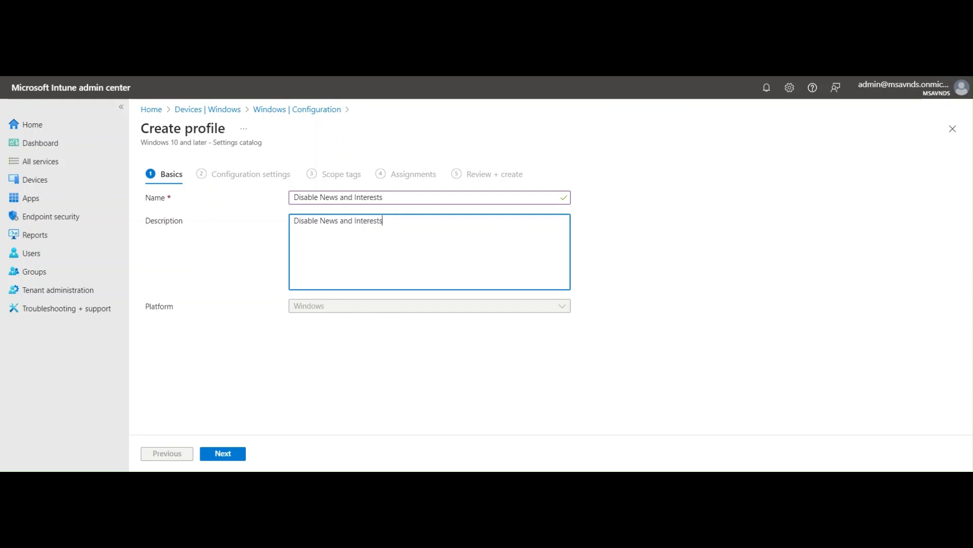
{"action": "key", "text": "ctrl+a"}
{"action": "key", "text": "Right"}
{"action": "left_click", "coordinate": [330, 351]}
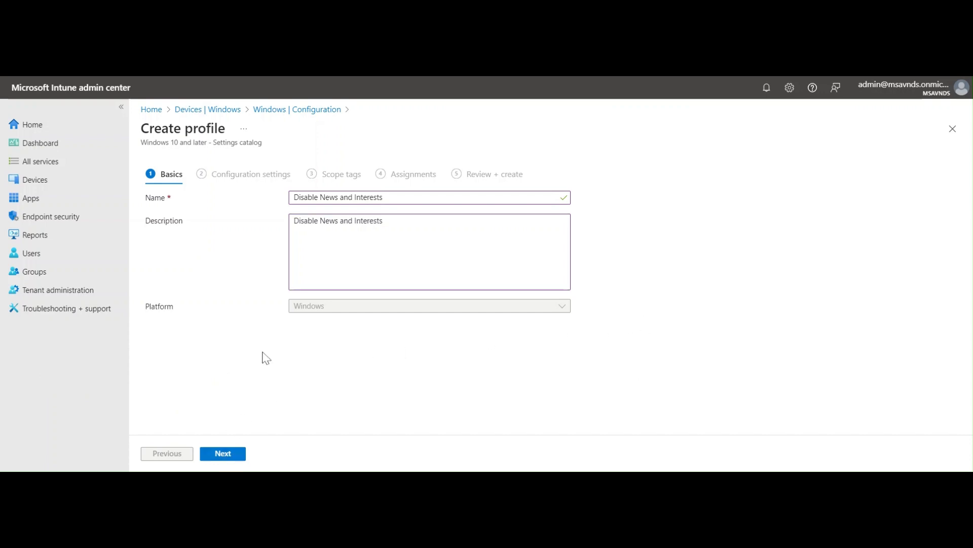
{"action": "left_click", "coordinate": [405, 198]}
{"action": "left_click_drag", "start_coordinate": [395, 198], "coordinate": [235, 197]}
{"action": "left_click", "coordinate": [401, 228]}
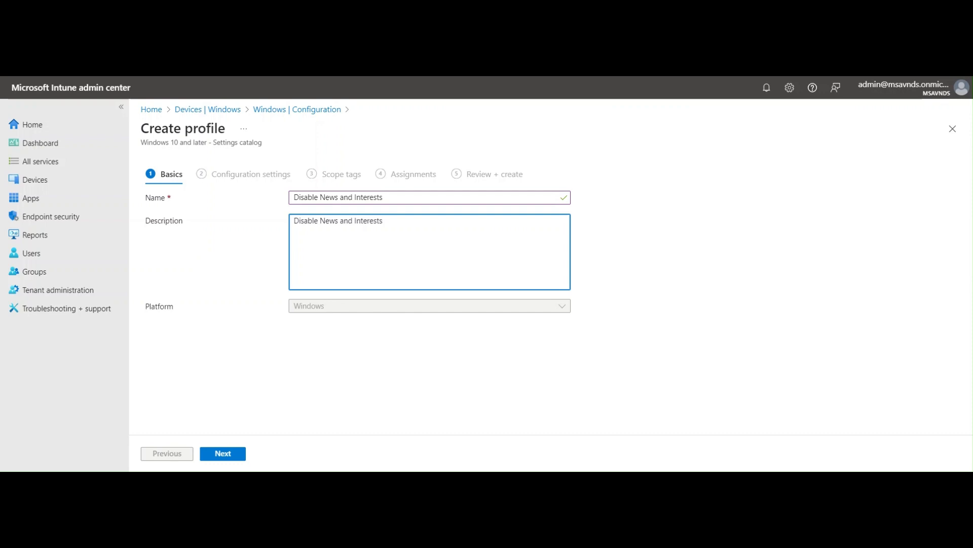
{"action": "left_click", "coordinate": [268, 389]}
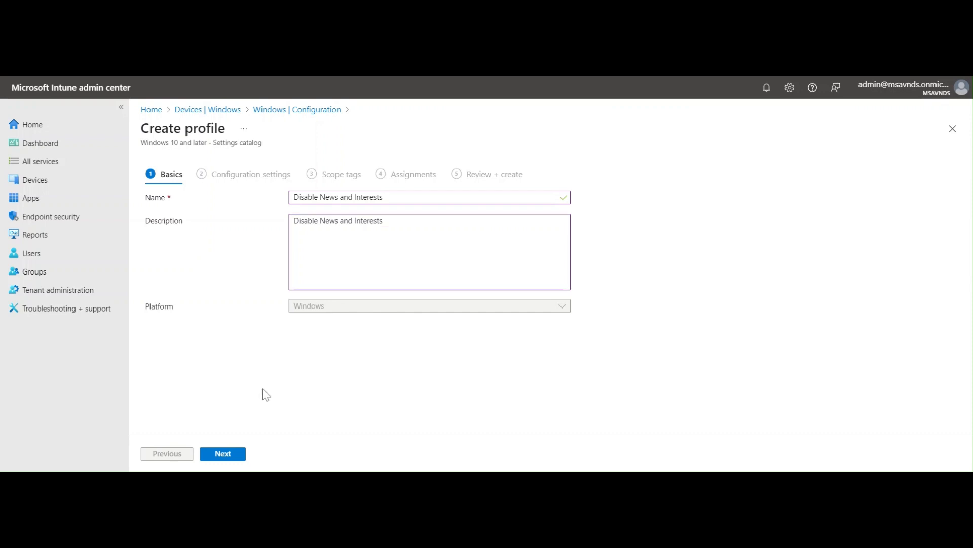
Proceed to the configuration settings, search the settings picker for "Feed" and add Enable News and interests from the Feeds category.
{"action": "left_click", "coordinate": [232, 454]}
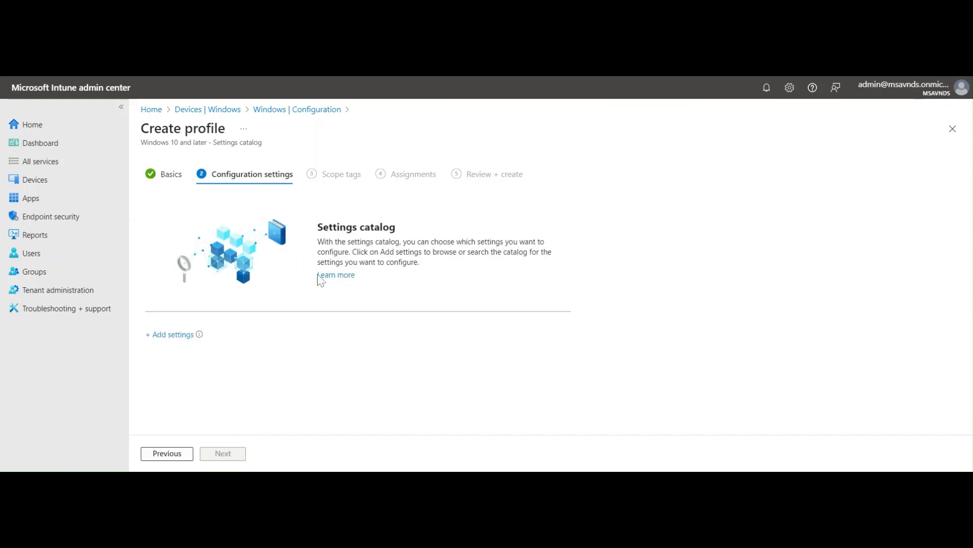
{"action": "left_click_drag", "start_coordinate": [318, 228], "coordinate": [428, 221]}
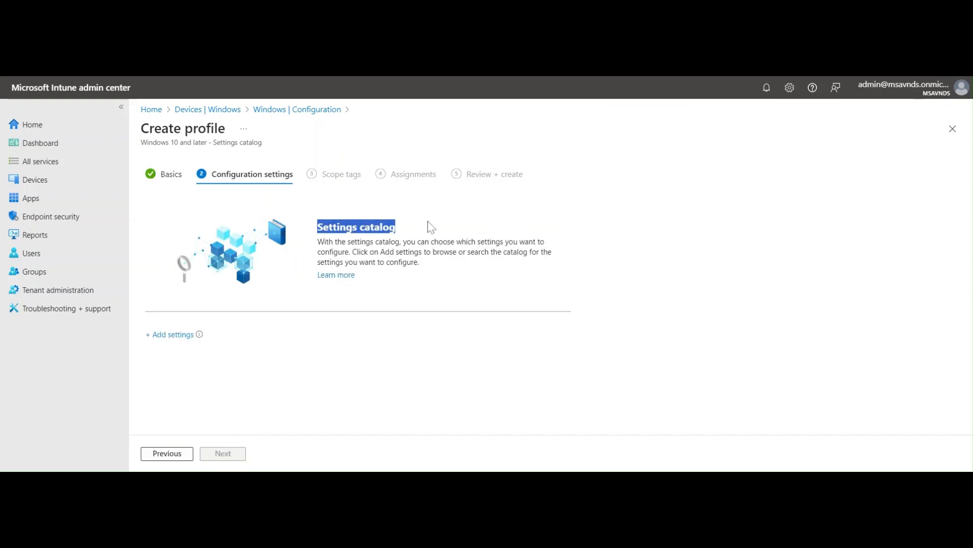
{"action": "left_click", "coordinate": [700, 279]}
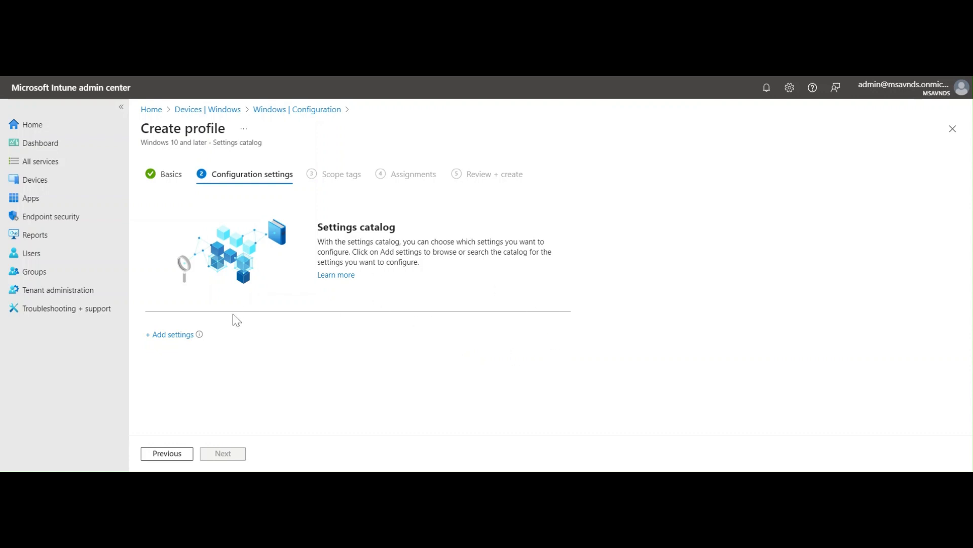
{"action": "left_click", "coordinate": [172, 335]}
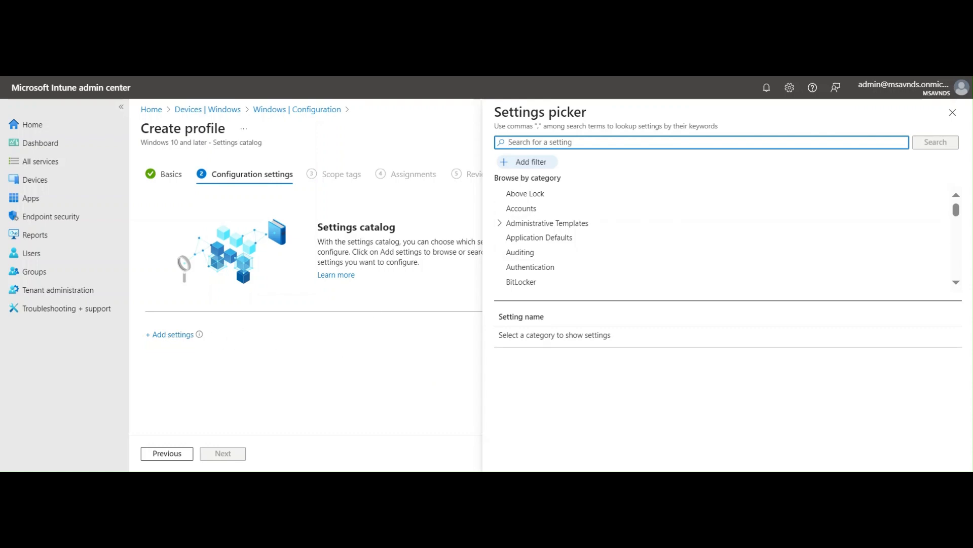
{"action": "type", "text": "Feed"}
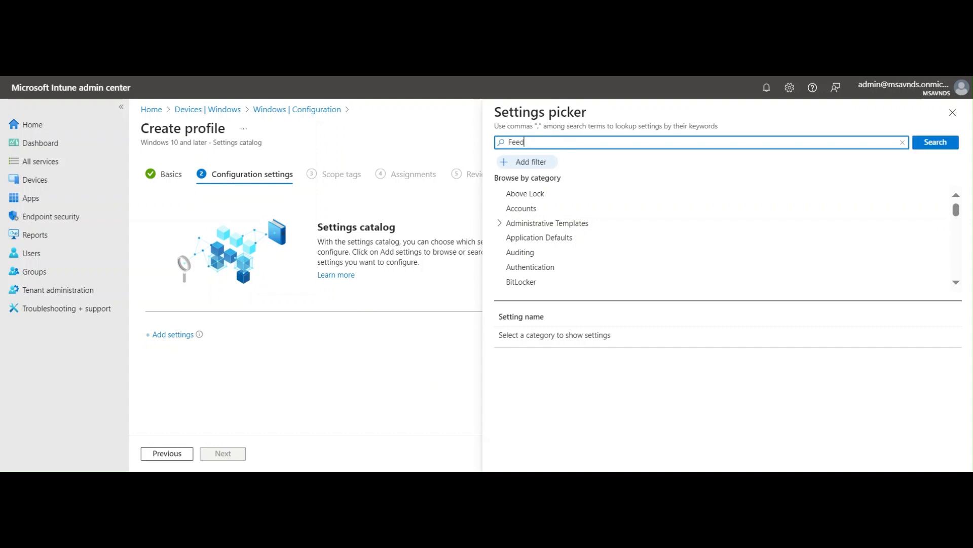
{"action": "key", "text": "Return"}
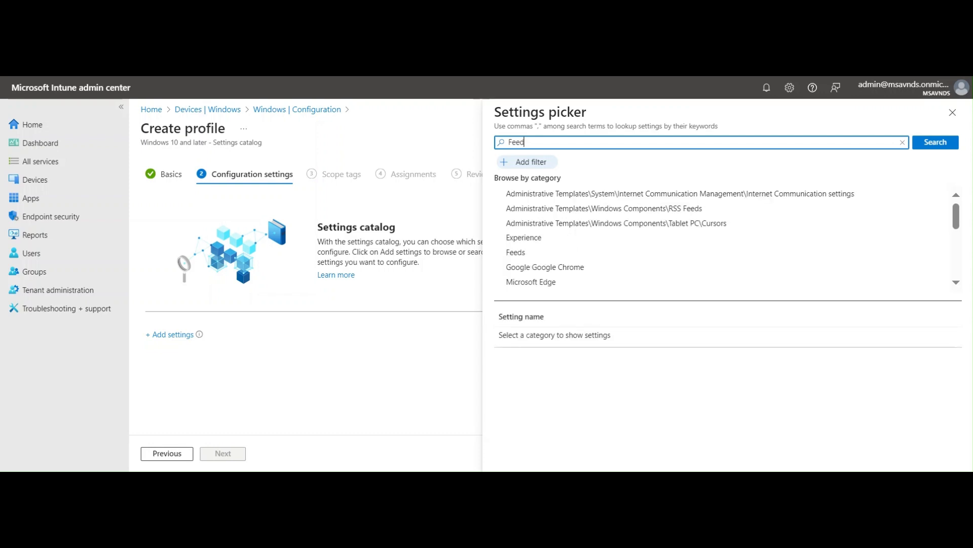
{"action": "left_click", "coordinate": [516, 254]}
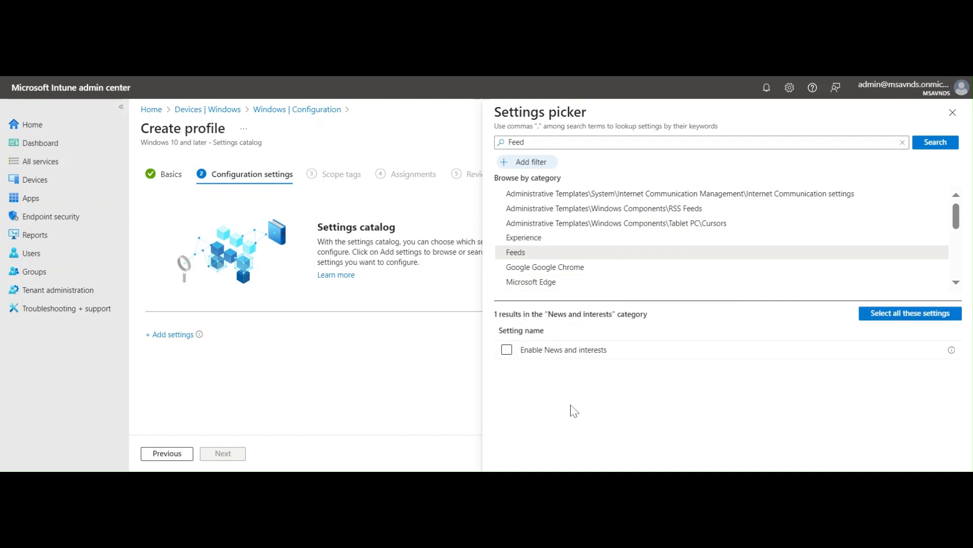
{"action": "left_click", "coordinate": [507, 350]}
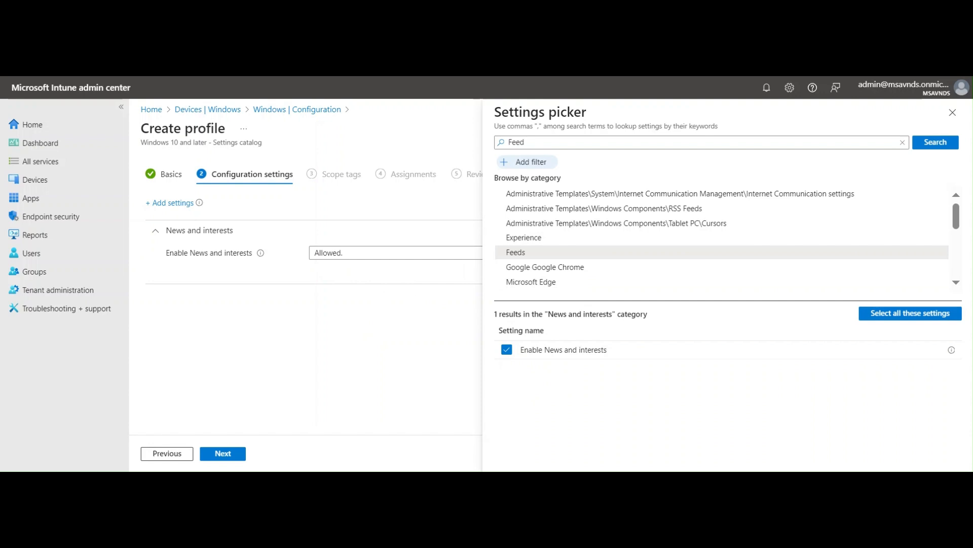
{"action": "left_click", "coordinate": [577, 270]}
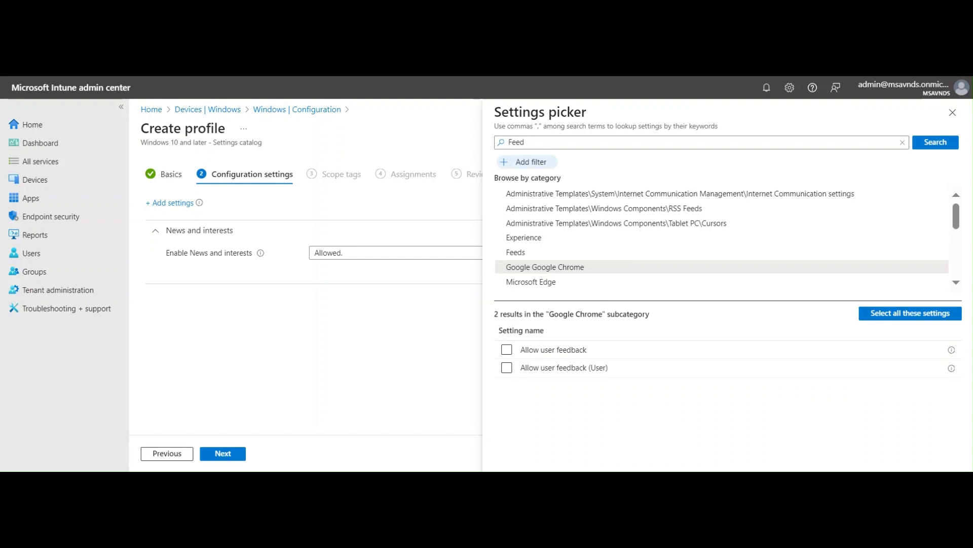
{"action": "left_click", "coordinate": [544, 286]}
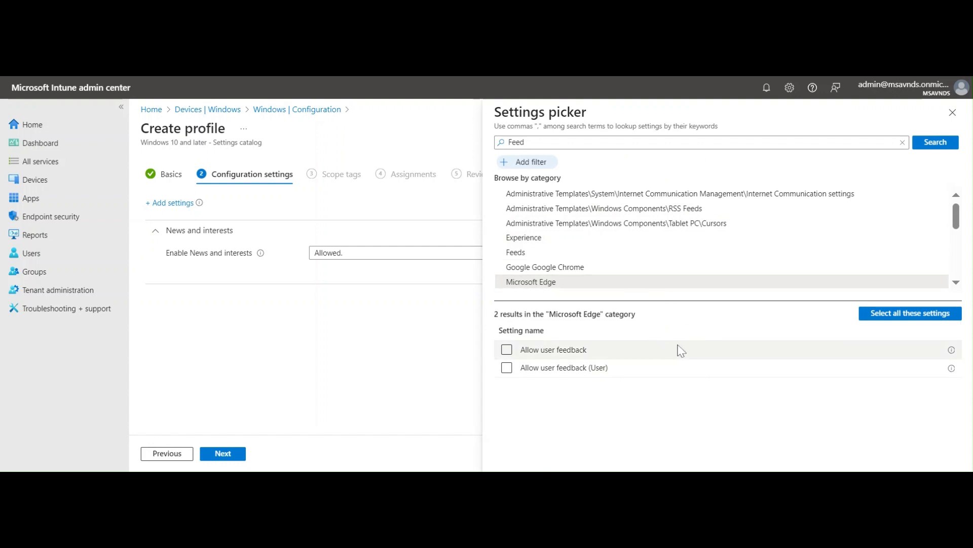
{"action": "scroll", "coordinate": [678, 228], "scroll_direction": "down", "scroll_amount": 5}
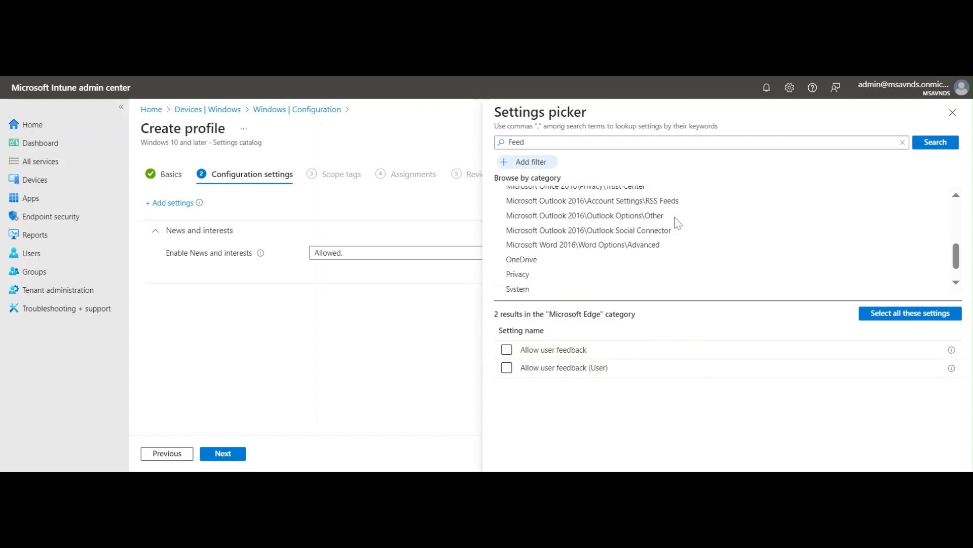
{"action": "scroll", "coordinate": [678, 223], "scroll_direction": "down", "scroll_amount": 1}
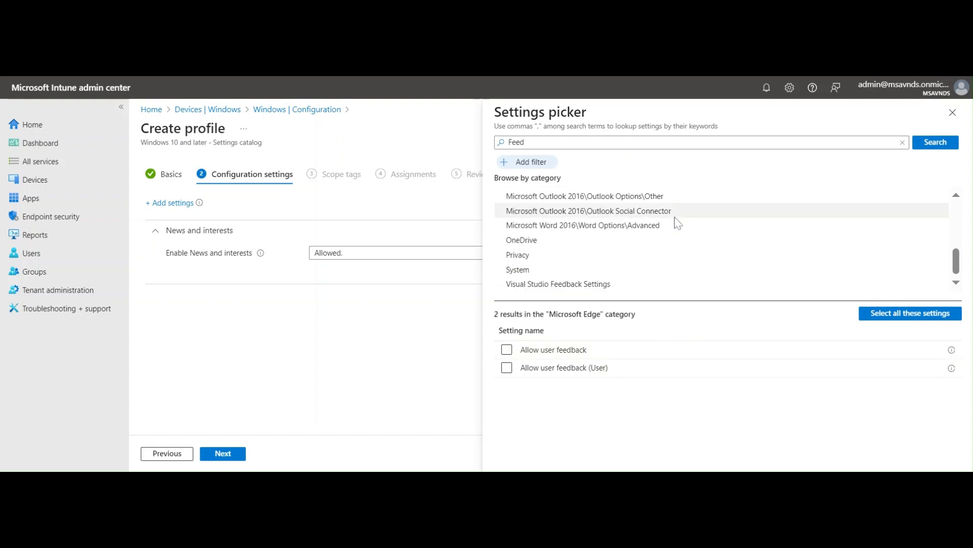
{"action": "scroll", "coordinate": [704, 241], "scroll_direction": "up", "scroll_amount": 5}
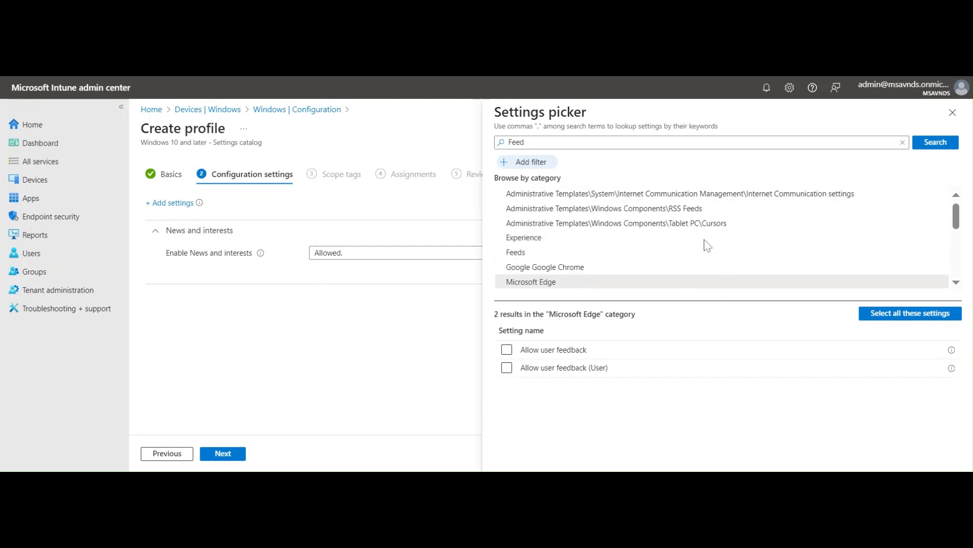
Close the settings picker and set Enable News and interests to Not allowed.
{"action": "left_click", "coordinate": [953, 113]}
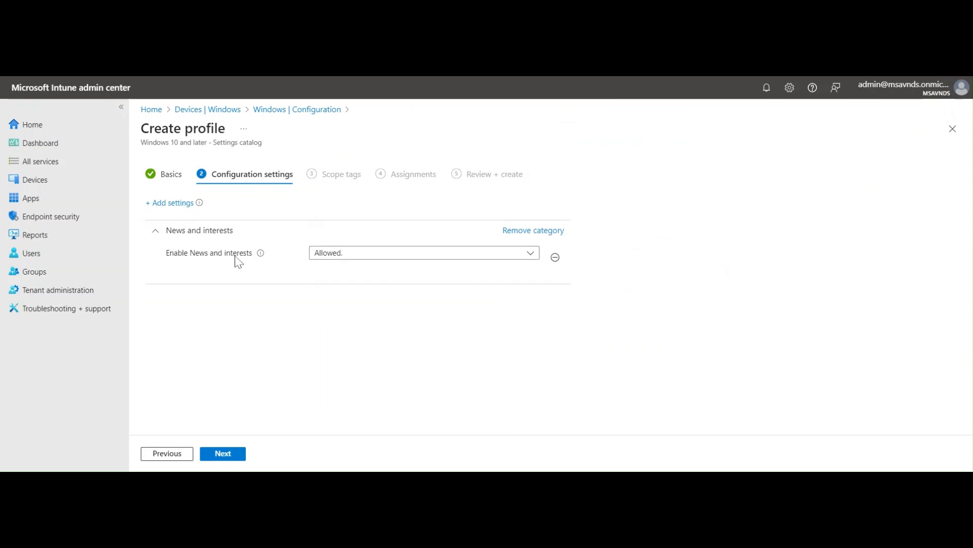
{"action": "left_click", "coordinate": [363, 256]}
{"action": "left_click", "coordinate": [378, 268]}
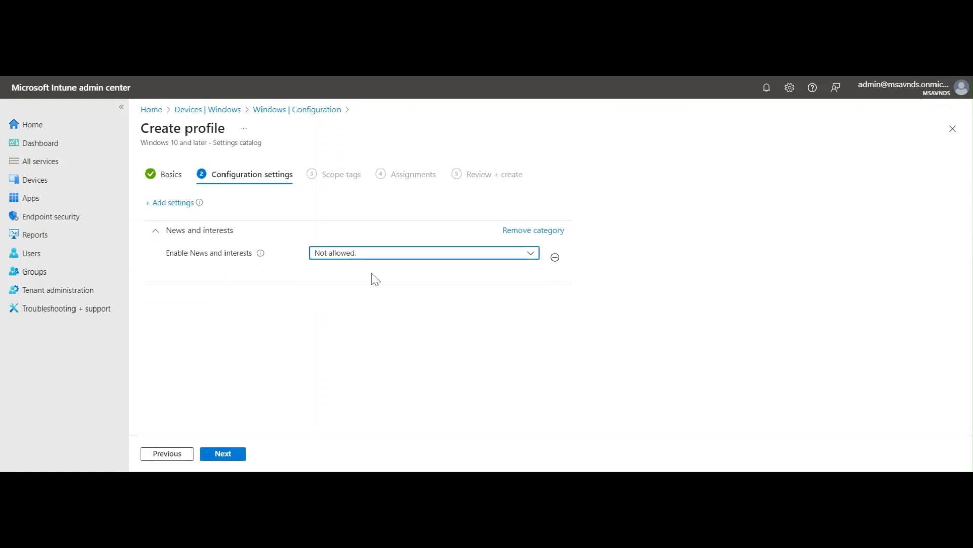
Keep Enable News and interests at Not allowed, and proceed to the assignments with the Default scope tag.
{"action": "left_click", "coordinate": [389, 253]}
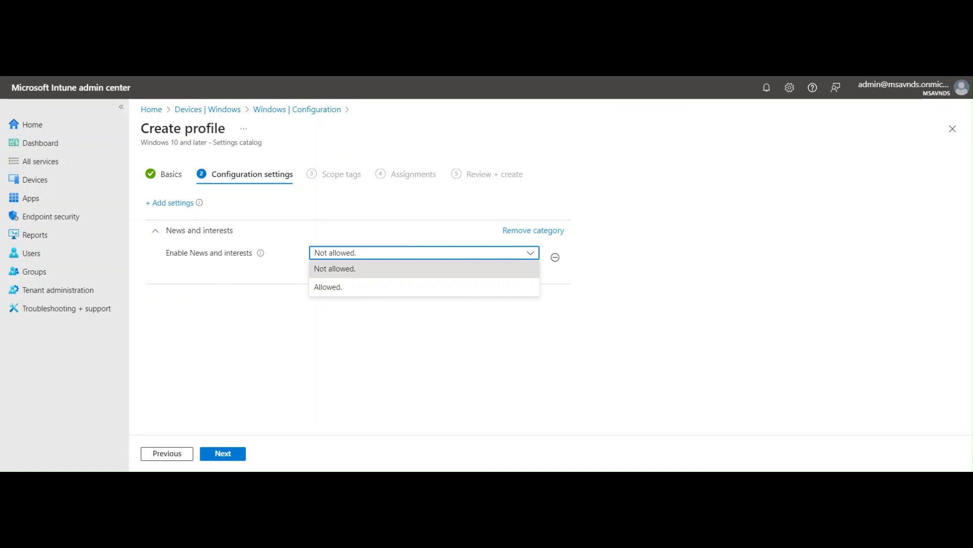
{"action": "left_click", "coordinate": [370, 275]}
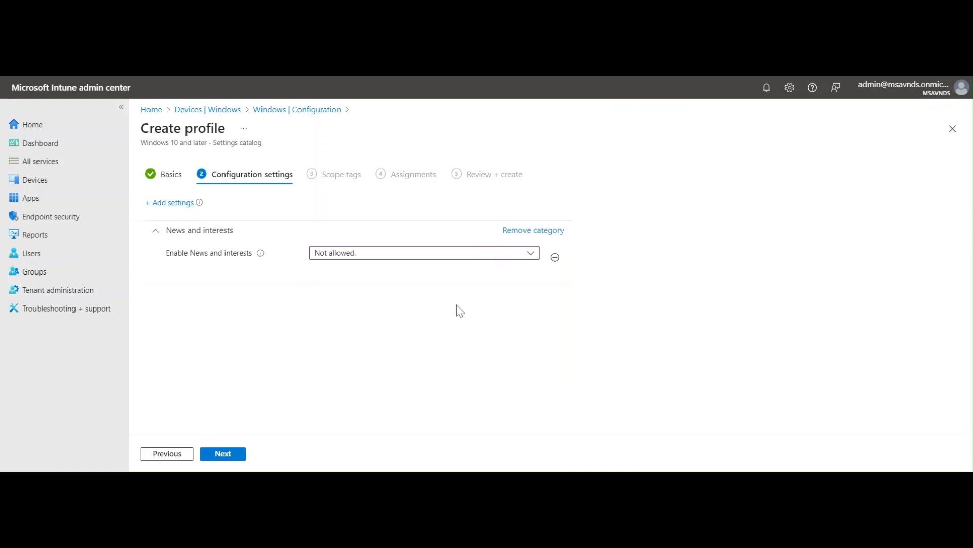
{"action": "left_click", "coordinate": [245, 452]}
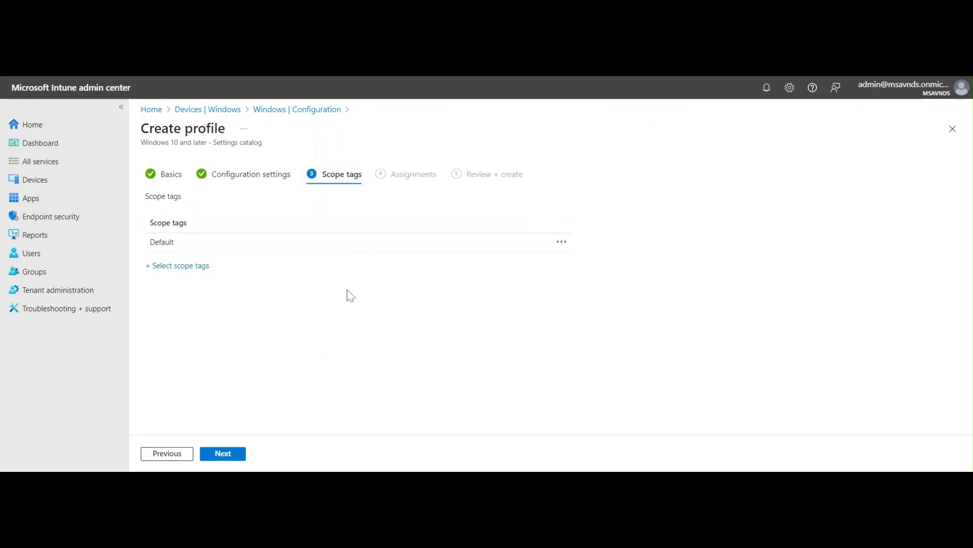
{"action": "left_click_drag", "start_coordinate": [150, 243], "coordinate": [220, 241]}
{"action": "left_click", "coordinate": [251, 329]}
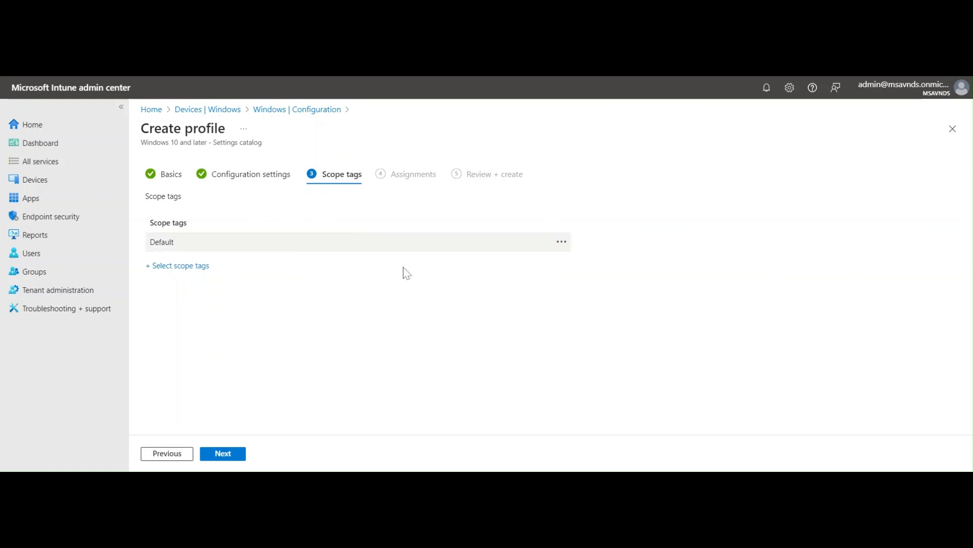
{"action": "left_click", "coordinate": [231, 451]}
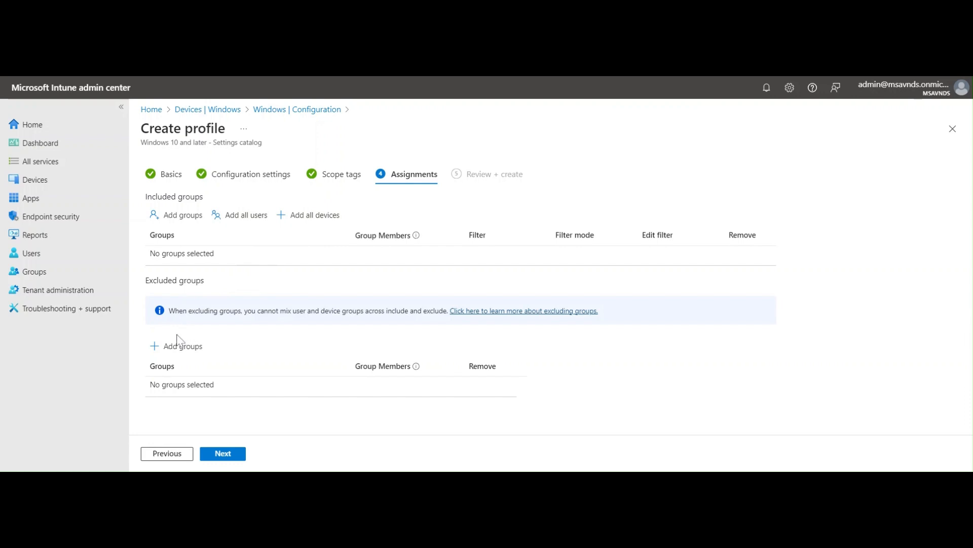
Assign the profile to all devices with no excluded groups and proceed to the review.
{"action": "left_click_drag", "start_coordinate": [146, 281], "coordinate": [204, 281]}
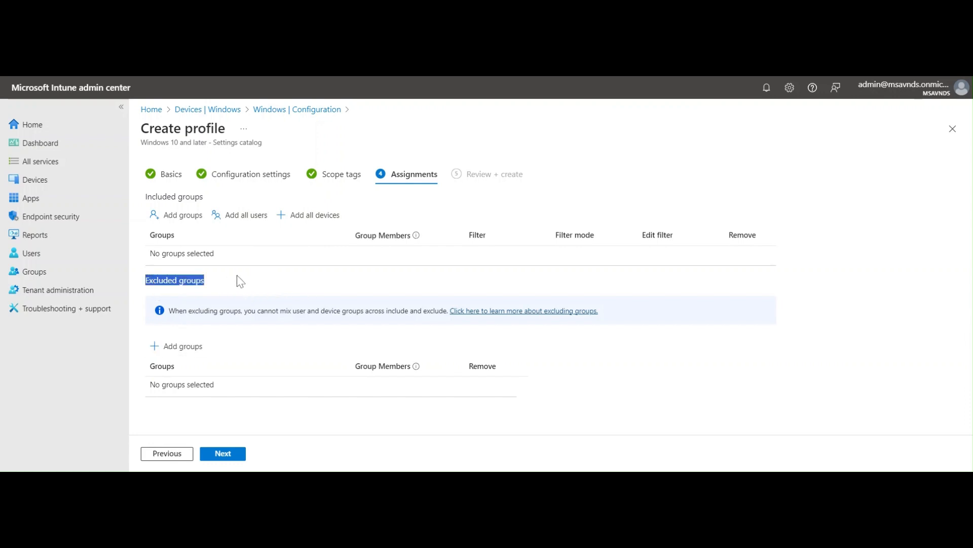
{"action": "left_click", "coordinate": [211, 282]}
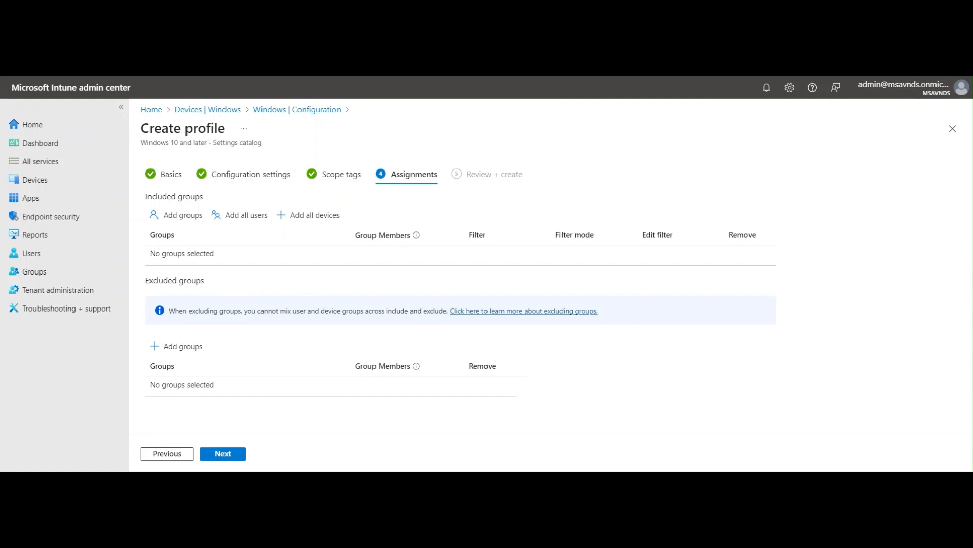
{"action": "left_click_drag", "start_coordinate": [207, 280], "coordinate": [163, 280]}
{"action": "left_click", "coordinate": [207, 293]}
{"action": "left_click", "coordinate": [309, 219]}
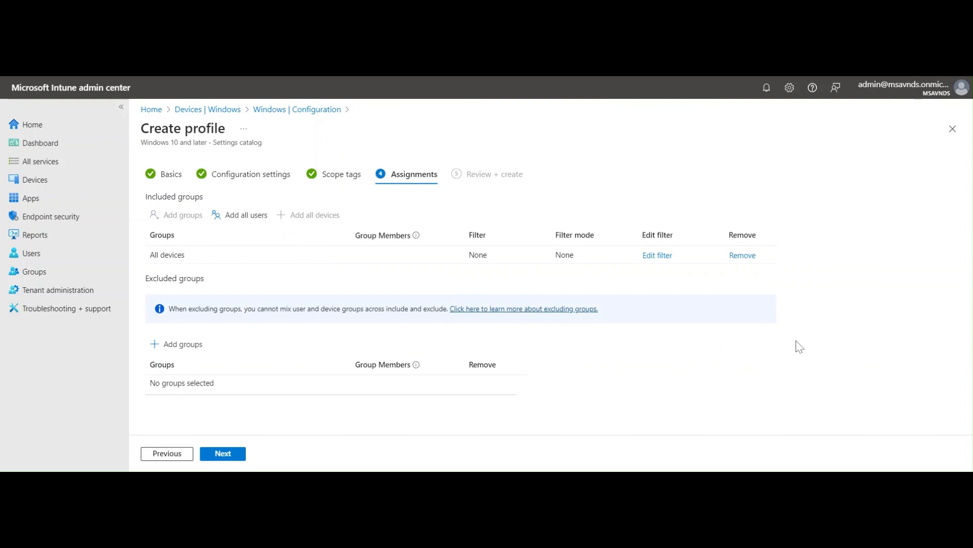
{"action": "left_click", "coordinate": [223, 454]}
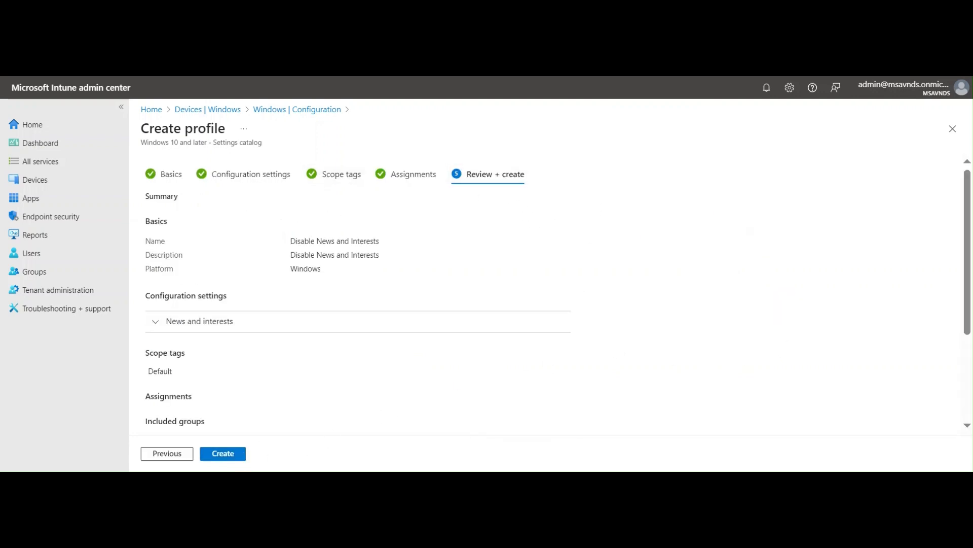
Review the profile summary, including the News and interests setting and the included groups, and create the profile.
{"action": "scroll", "coordinate": [377, 246], "scroll_direction": "down", "scroll_amount": 3}
{"action": "scroll", "coordinate": [455, 279], "scroll_direction": "up", "scroll_amount": 3}
{"action": "left_click_drag", "start_coordinate": [290, 241], "coordinate": [391, 245]}
{"action": "left_click", "coordinate": [663, 272]}
{"action": "scroll", "coordinate": [528, 271], "scroll_direction": "down", "scroll_amount": 3}
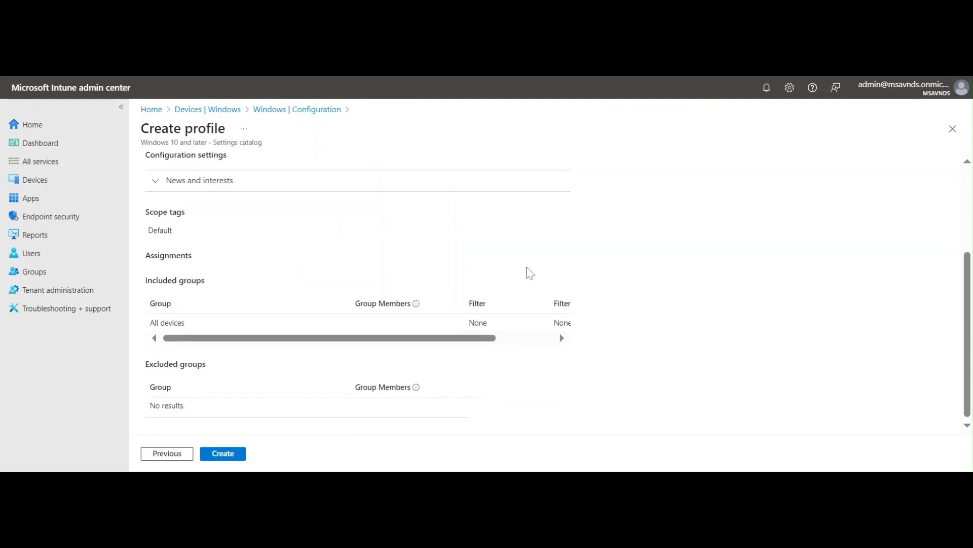
{"action": "left_click", "coordinate": [220, 188]}
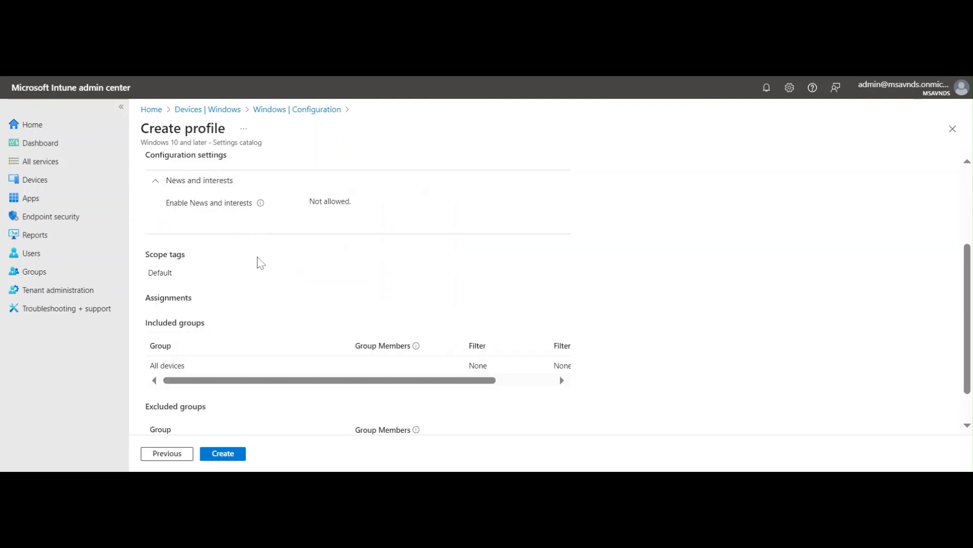
{"action": "scroll", "coordinate": [263, 266], "scroll_direction": "down", "scroll_amount": 1}
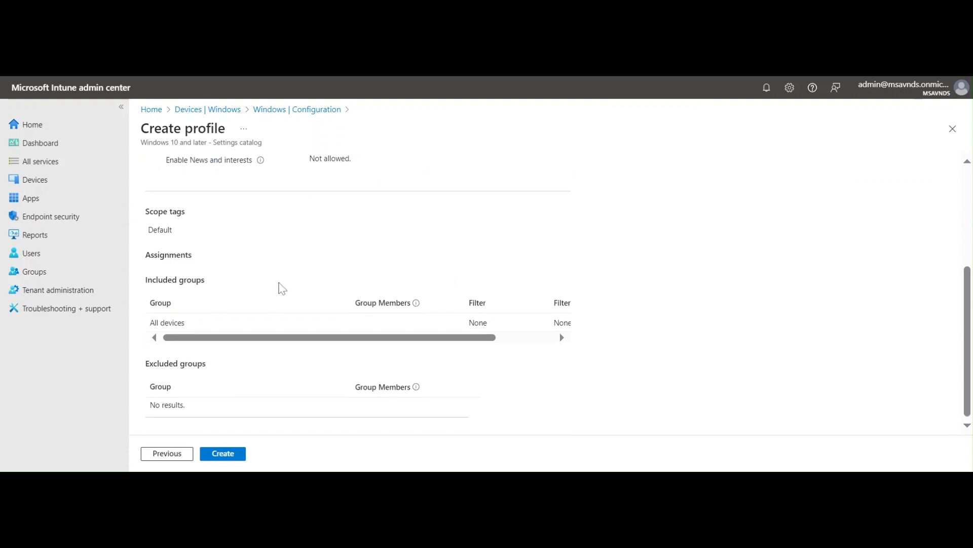
{"action": "left_click", "coordinate": [236, 453]}
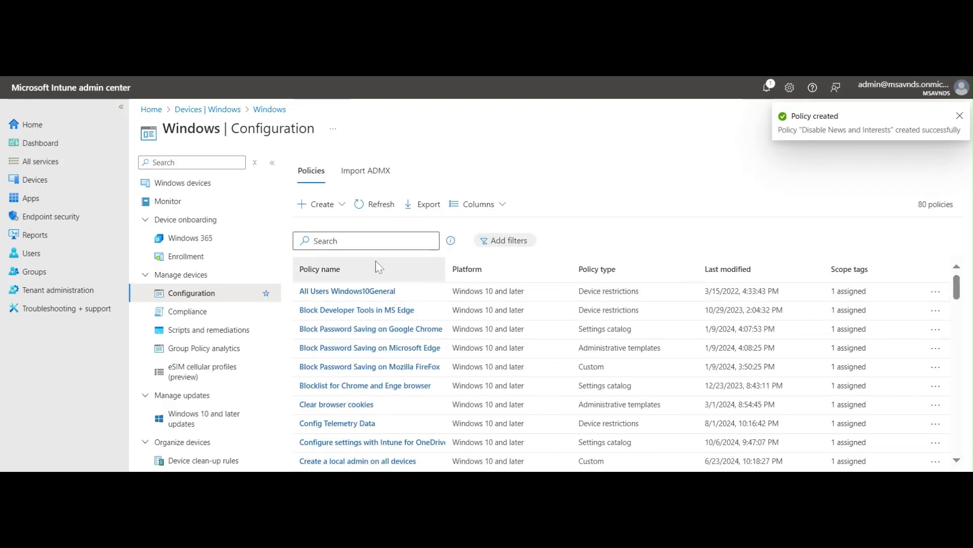
{"action": "left_click", "coordinate": [311, 241]}
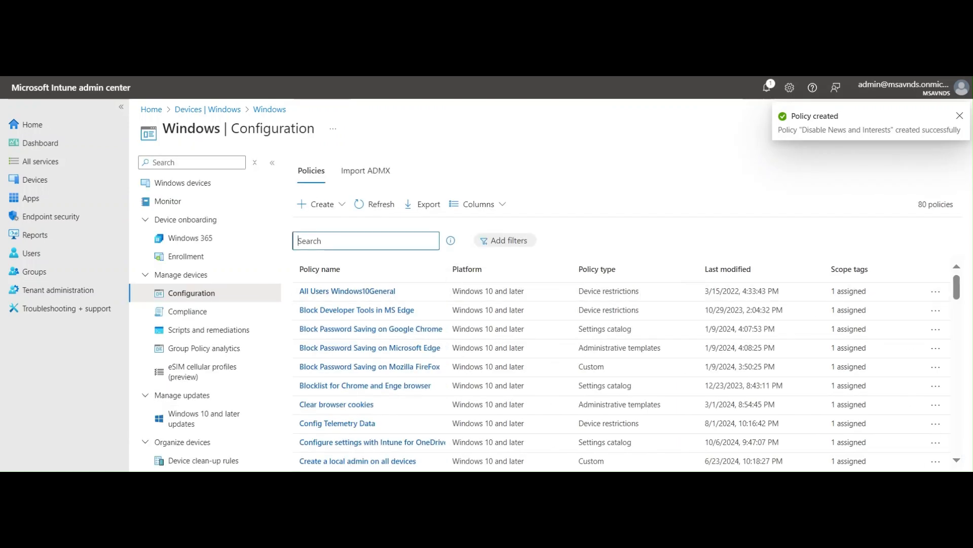
{"action": "type", "text": "Disable News and Interests"}
{"action": "key", "text": "BackSpace"}
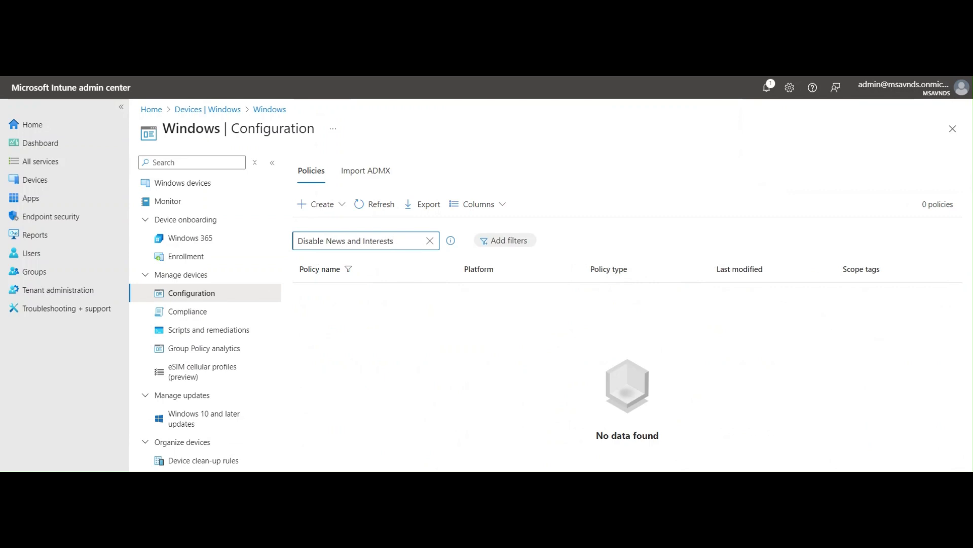
{"action": "key", "text": "ctrl+a"}
{"action": "key", "text": "ctrl+c"}
{"action": "key", "text": "BackSpace"}
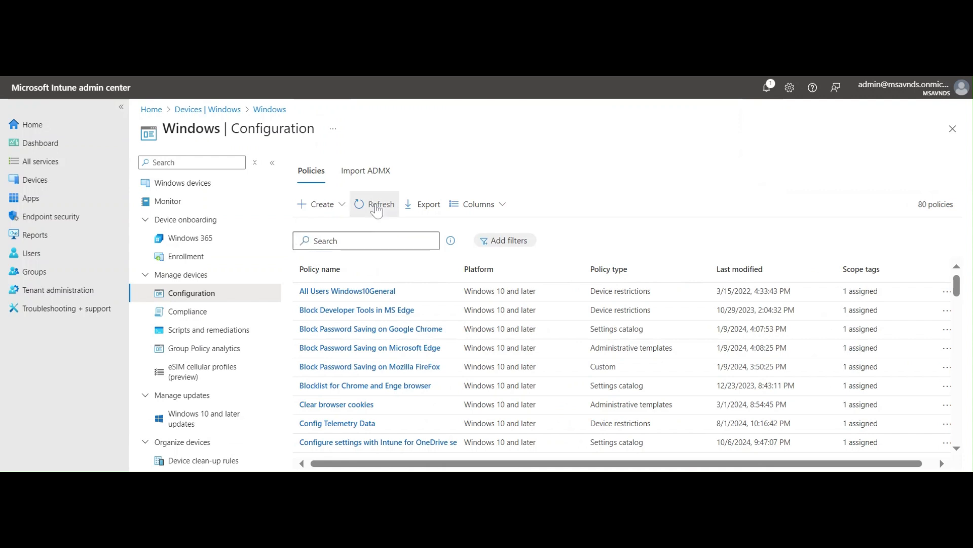
Refresh the Windows configuration policies and search them for "Disable News and Interests".
{"action": "left_click", "coordinate": [375, 204]}
{"action": "key", "text": "ctrl+v"}
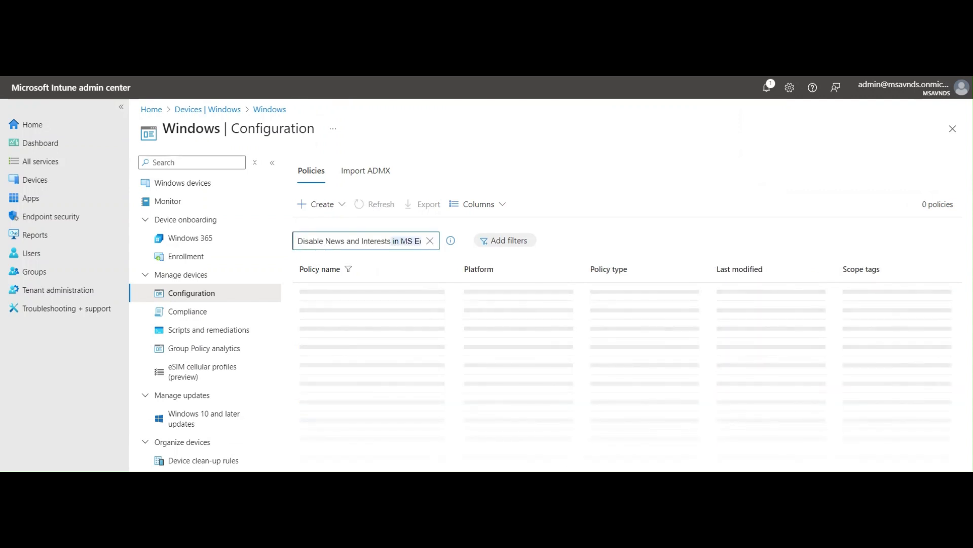
{"action": "type", "text": "\\"}
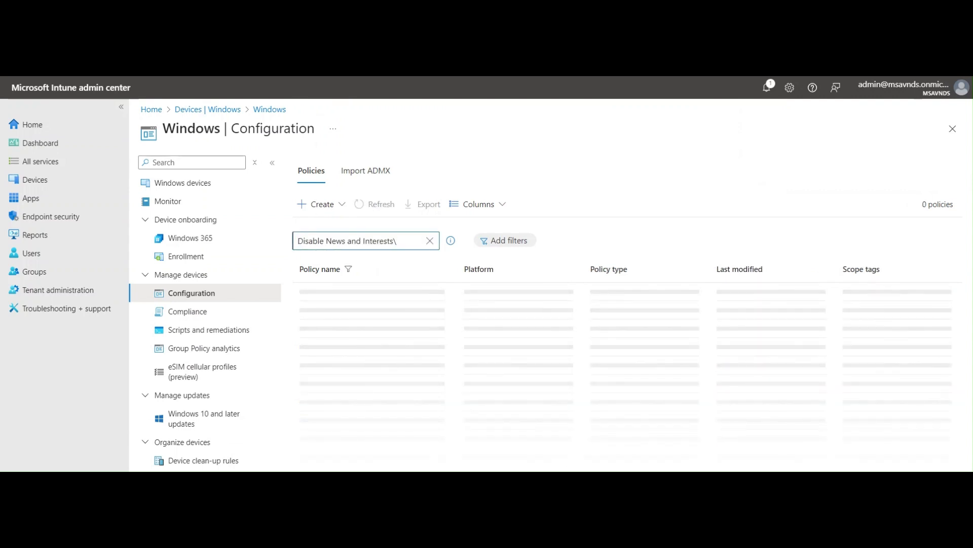
{"action": "key", "text": "BackSpace"}
{"action": "left_click", "coordinate": [552, 382]}
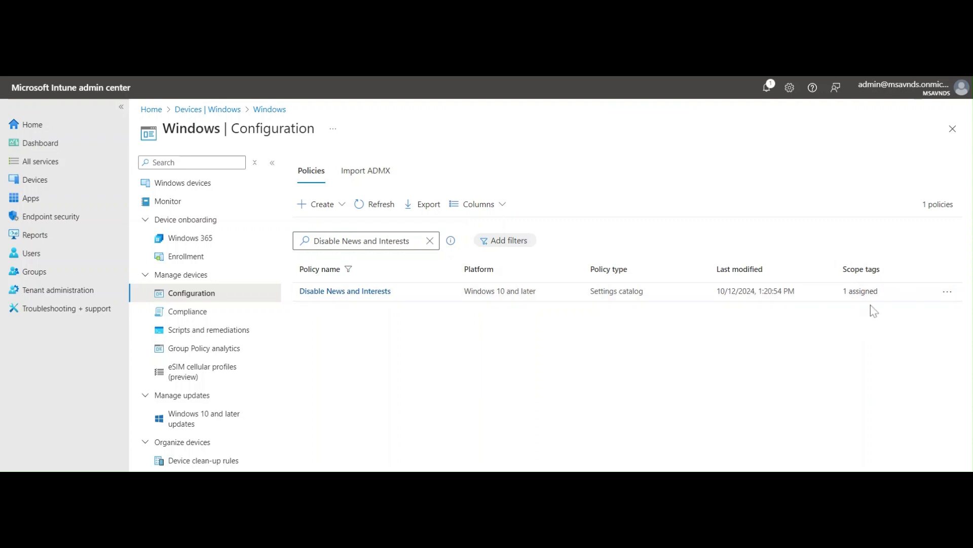
Open the Disable News and Interests profile and examine its assignments, News and interests setting and check-in status.
{"action": "left_click", "coordinate": [367, 297]}
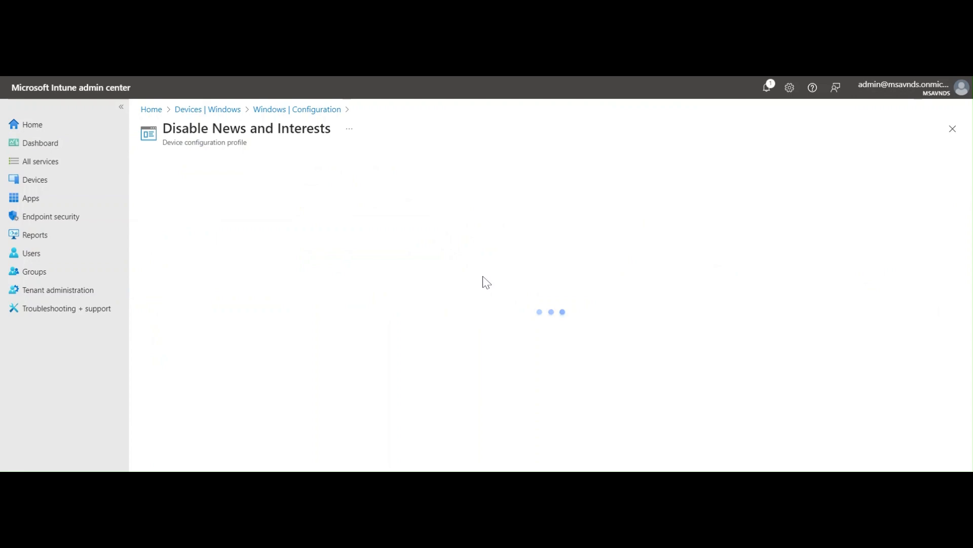
{"action": "scroll", "coordinate": [698, 284], "scroll_direction": "down", "scroll_amount": 7}
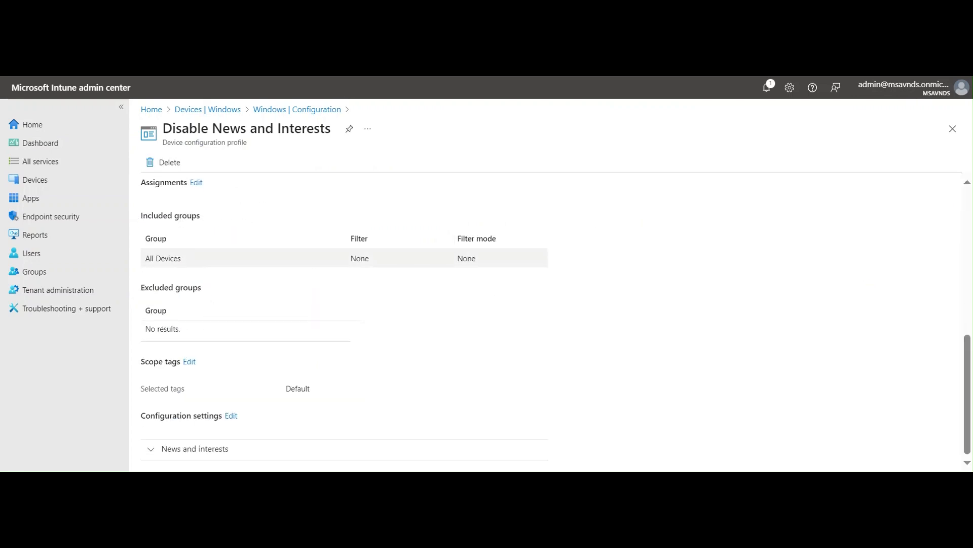
{"action": "triple_click", "coordinate": [207, 256]}
{"action": "left_click", "coordinate": [752, 309]}
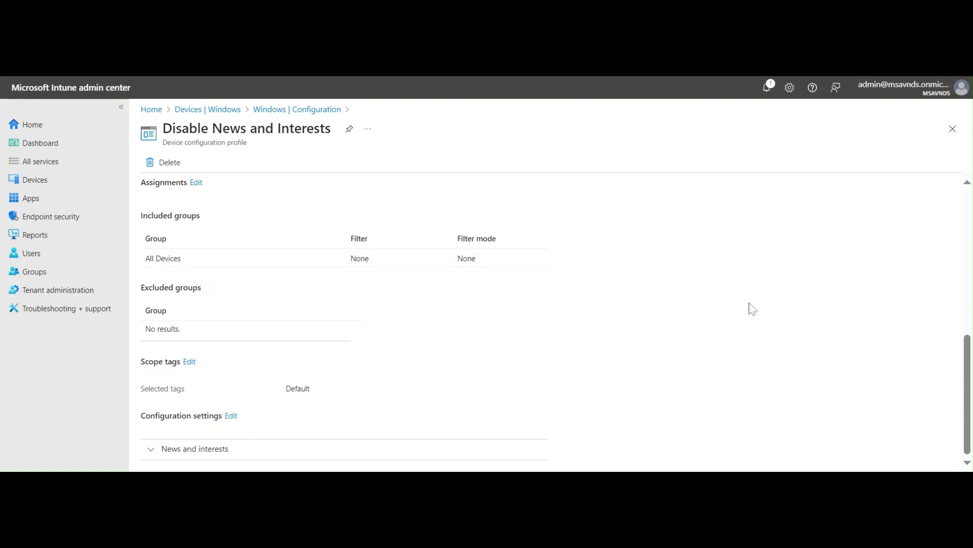
{"action": "left_click", "coordinate": [227, 453]}
{"action": "scroll", "coordinate": [355, 411], "scroll_direction": "down", "scroll_amount": 1}
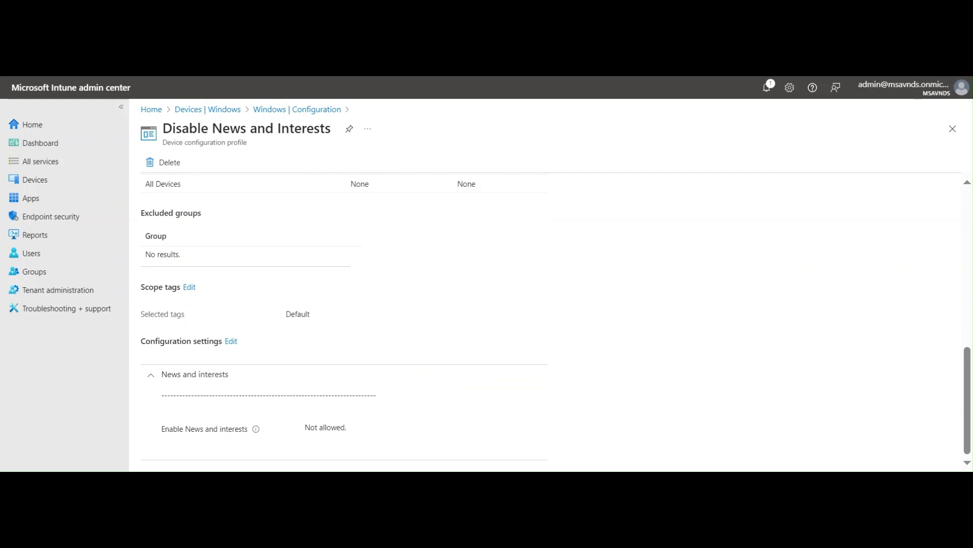
{"action": "scroll", "coordinate": [728, 347], "scroll_direction": "up", "scroll_amount": 10}
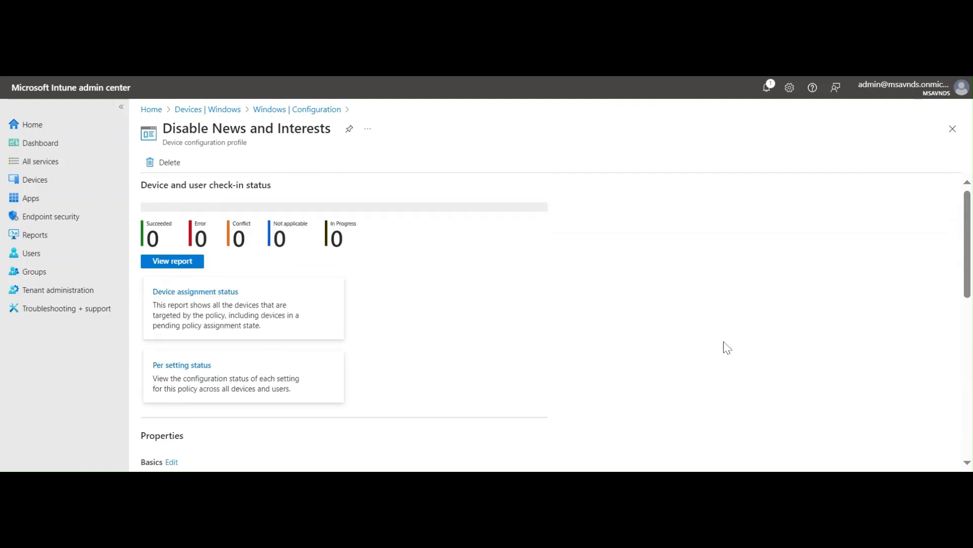